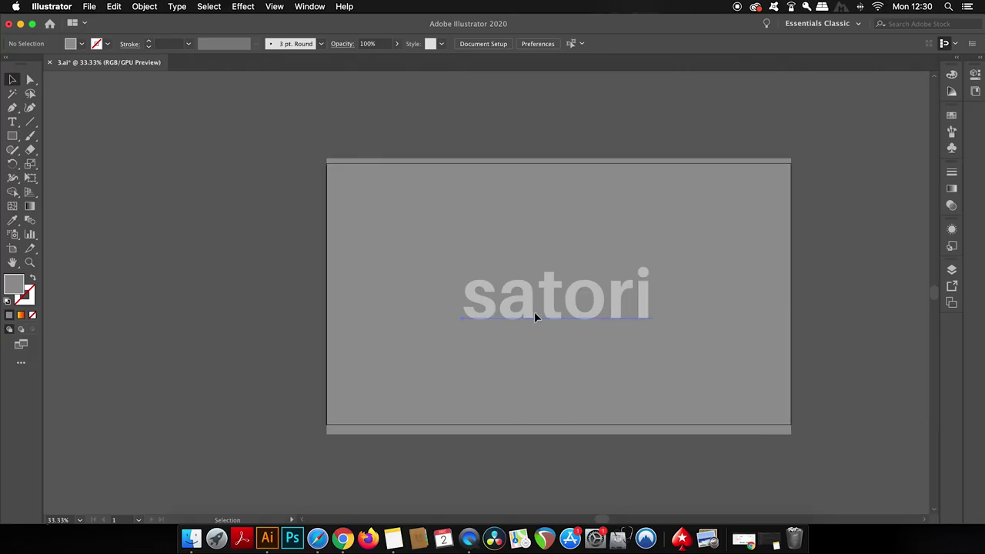
# Select the satori text, show the Character settings, and try a kerning value, dismissing the warning.
pyautogui.click(608, 325)
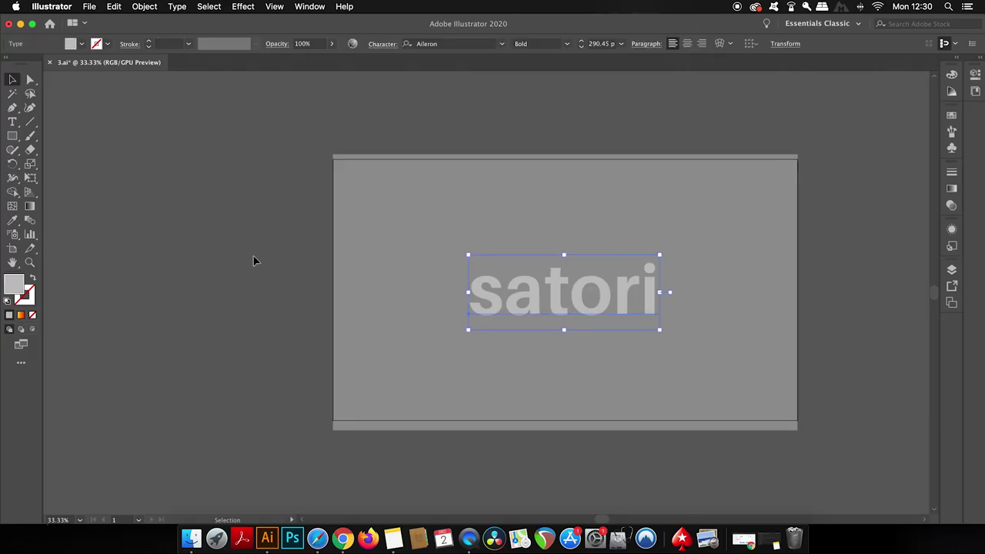
pyautogui.press('super+t')
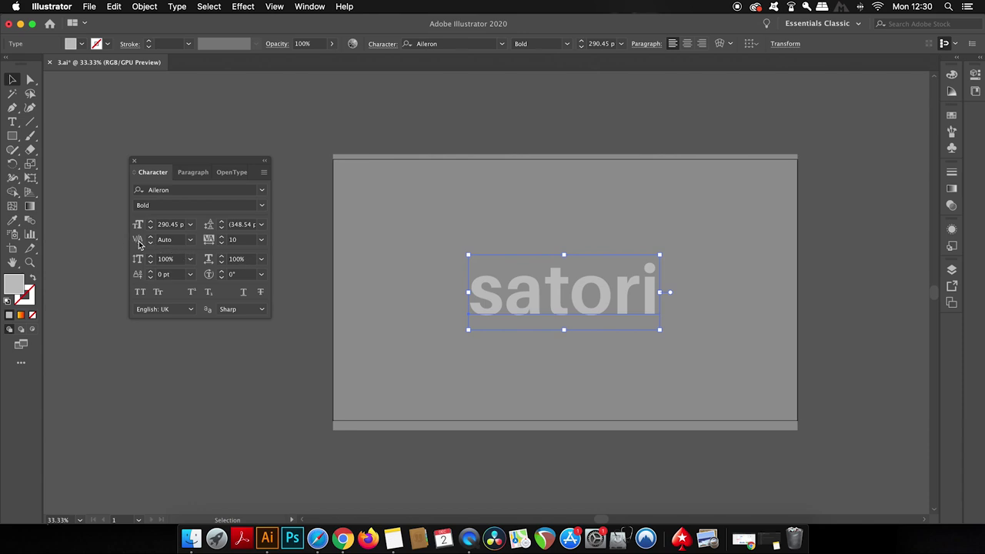
pyautogui.click(150, 241)
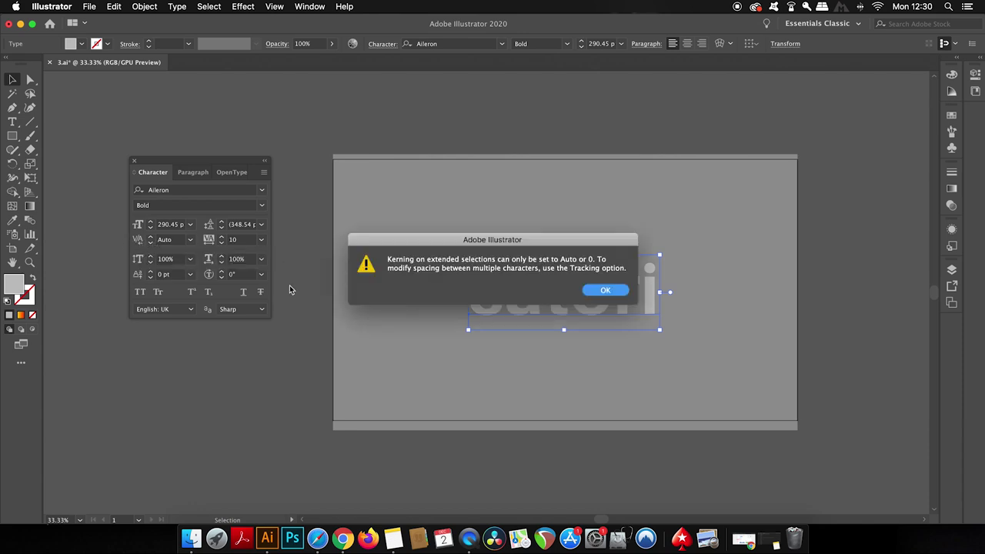
pyautogui.click(599, 290)
# Try Metrics – Roman Only kerning, then return satori's kerning to Auto.
pyautogui.click(190, 239)
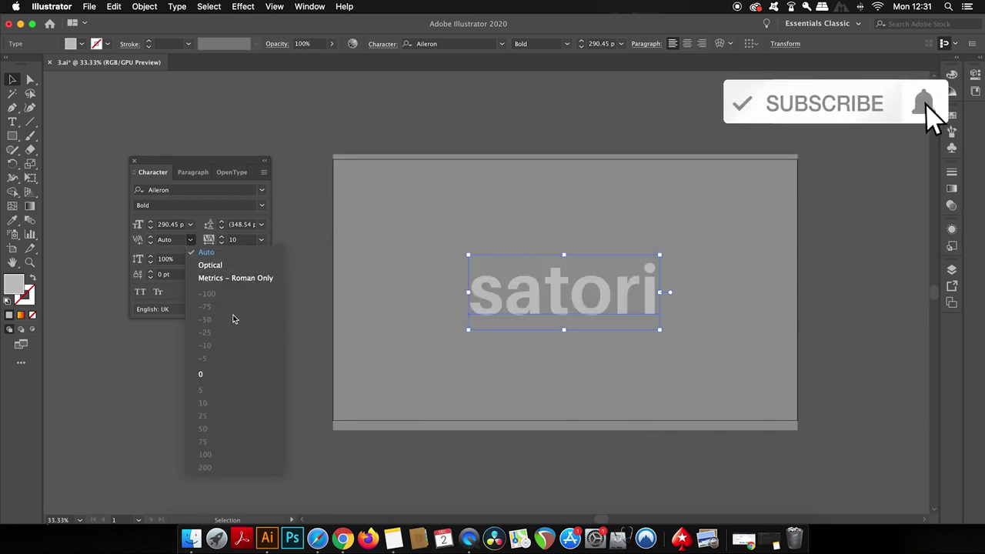
pyautogui.click(240, 279)
pyautogui.click(190, 239)
pyautogui.click(219, 278)
pyautogui.click(187, 243)
pyautogui.click(214, 254)
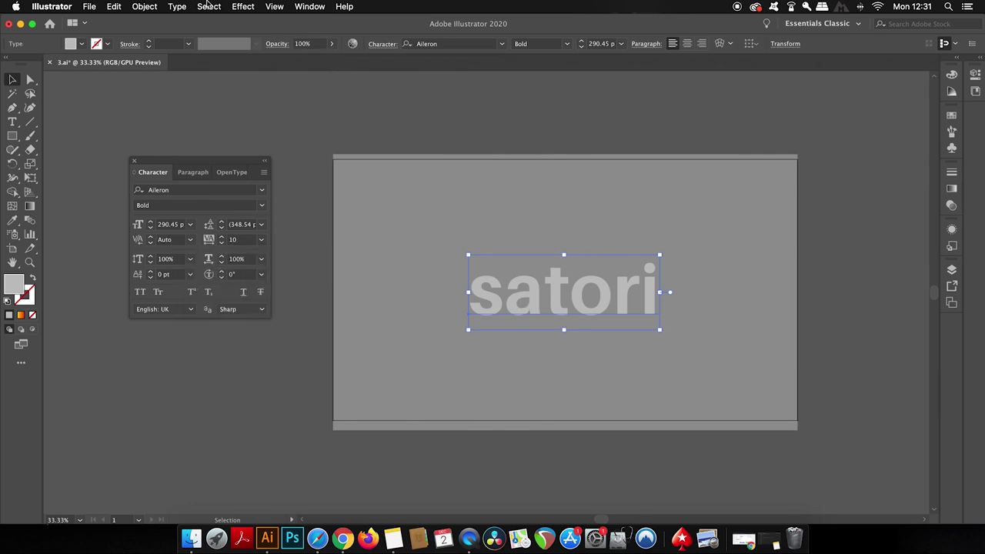
# Convert the satori text to outlines and ungroup the letters.
pyautogui.click(176, 6)
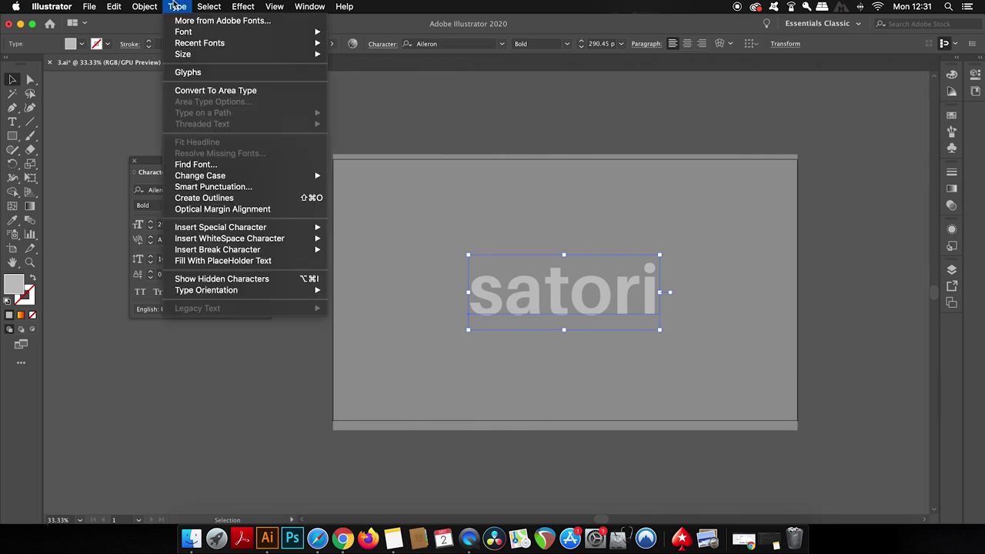
pyautogui.click(236, 198)
pyautogui.click(150, 6)
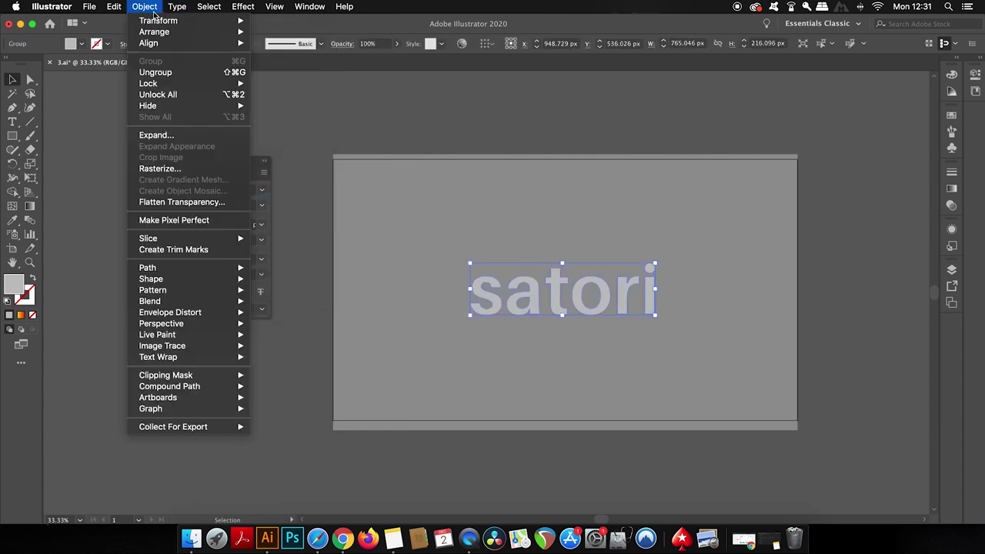
pyautogui.click(179, 76)
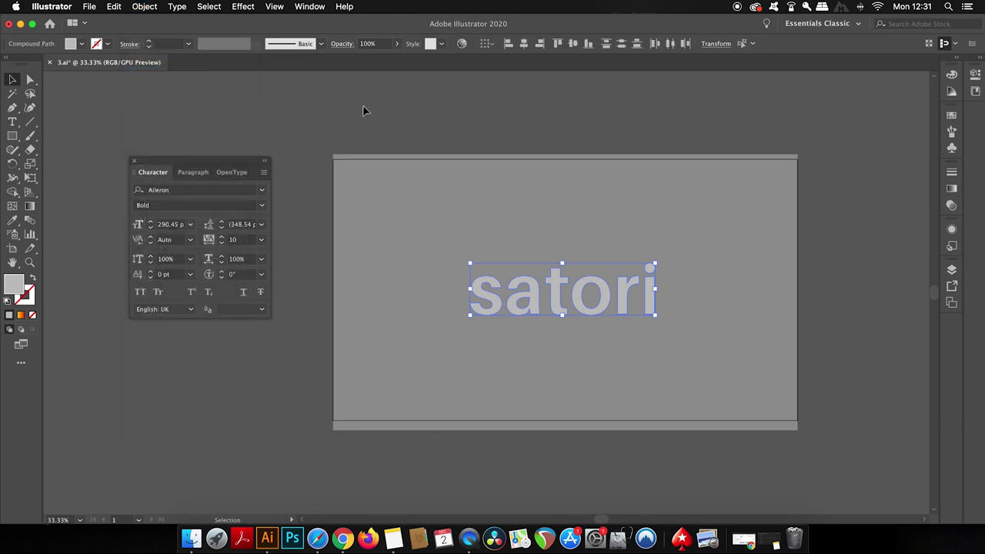
# Deselect, then pick the outlined letters t, o, r and i one by one.
pyautogui.click(388, 113)
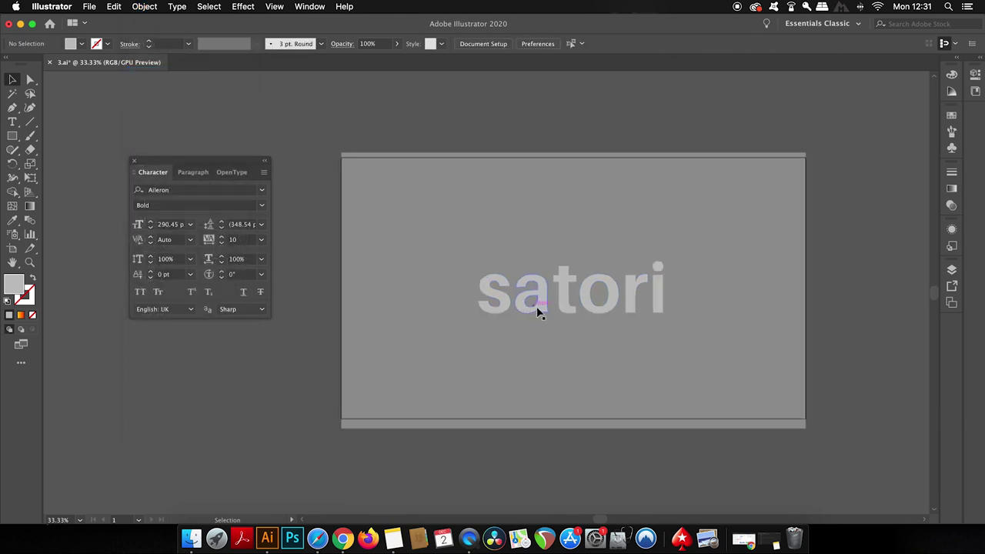
pyautogui.scroll(1, 543, 312)
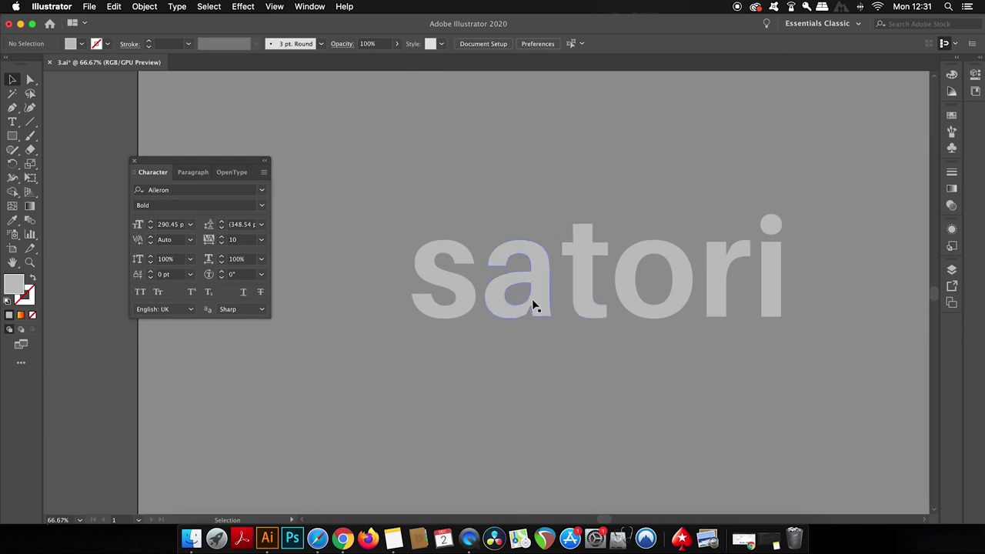
pyautogui.click(585, 300)
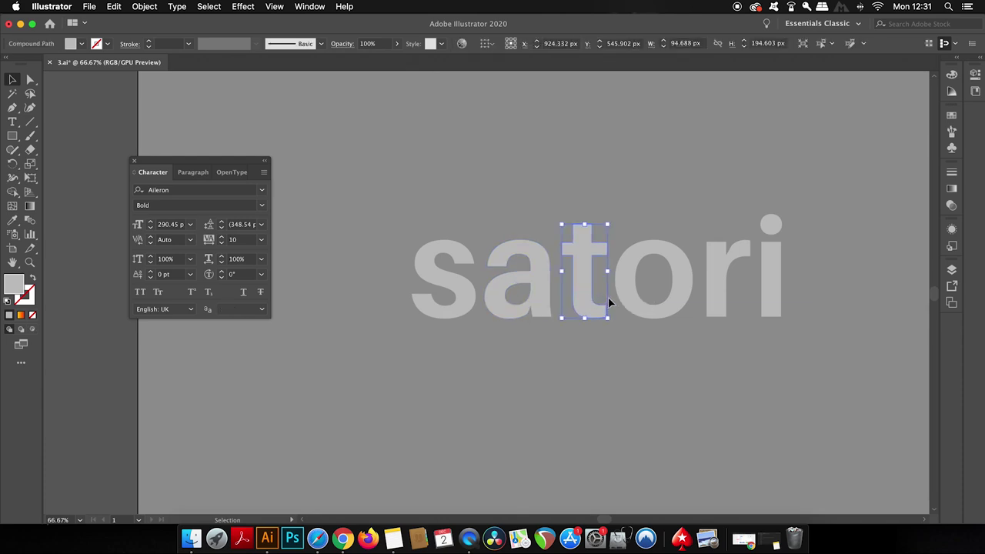
pyautogui.click(631, 300)
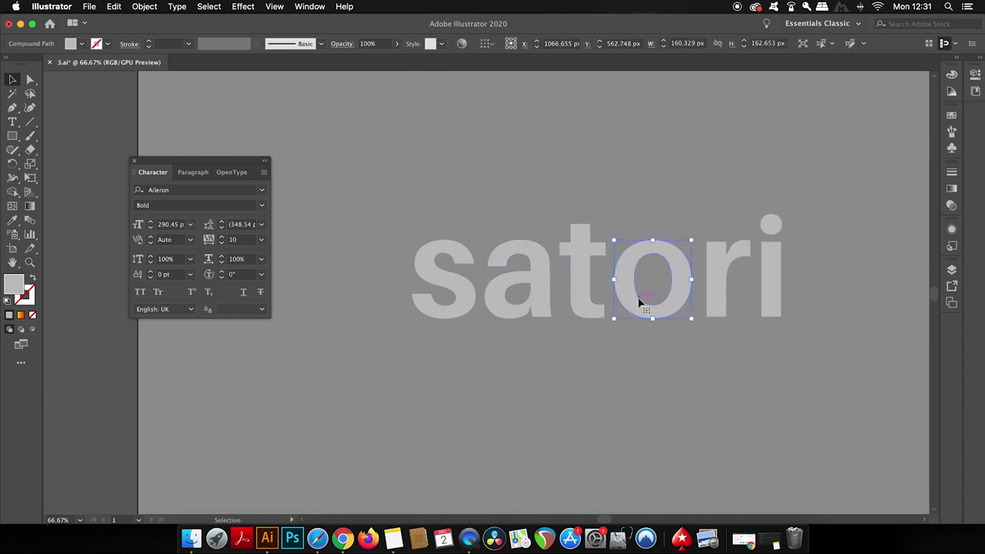
pyautogui.click(727, 302)
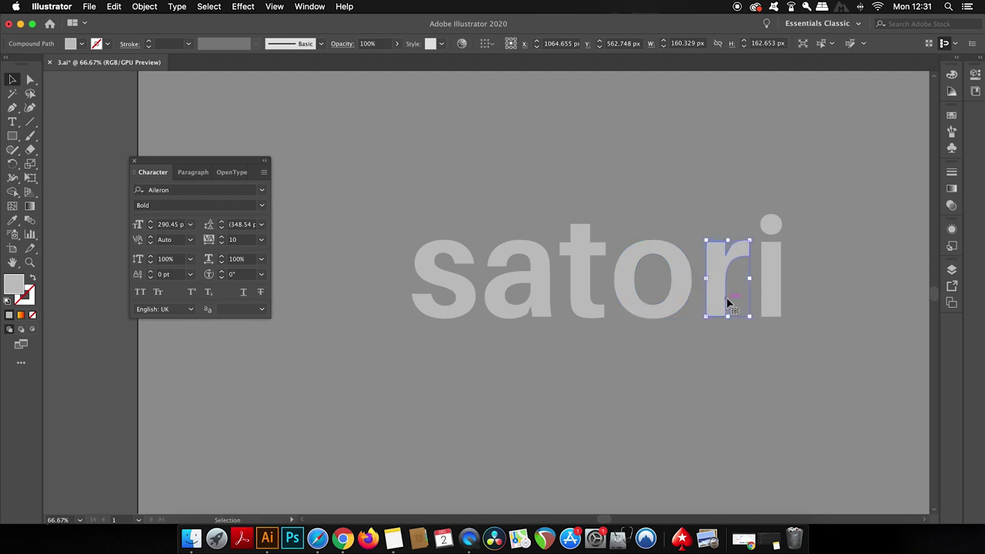
pyautogui.click(772, 303)
pyautogui.scroll(-5, 723, 318)
# Bring the neighbouring magenta artboard into view and marquee-select all the satori lettering.
pyautogui.click(504, 290)
pyautogui.moveTo(503, 289); pyautogui.dragTo(403, 285)
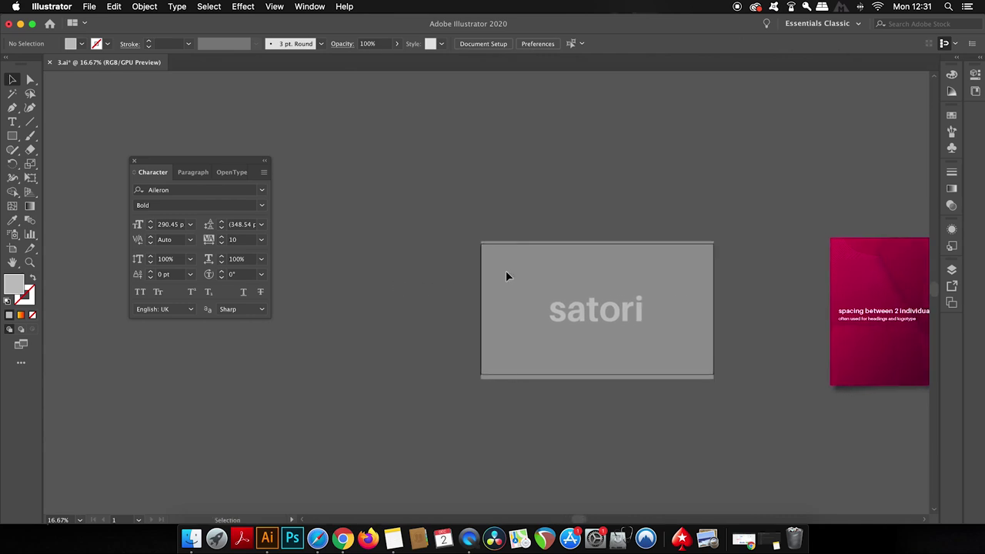
pyautogui.moveTo(523, 267); pyautogui.dragTo(604, 353)
pyautogui.click(605, 354)
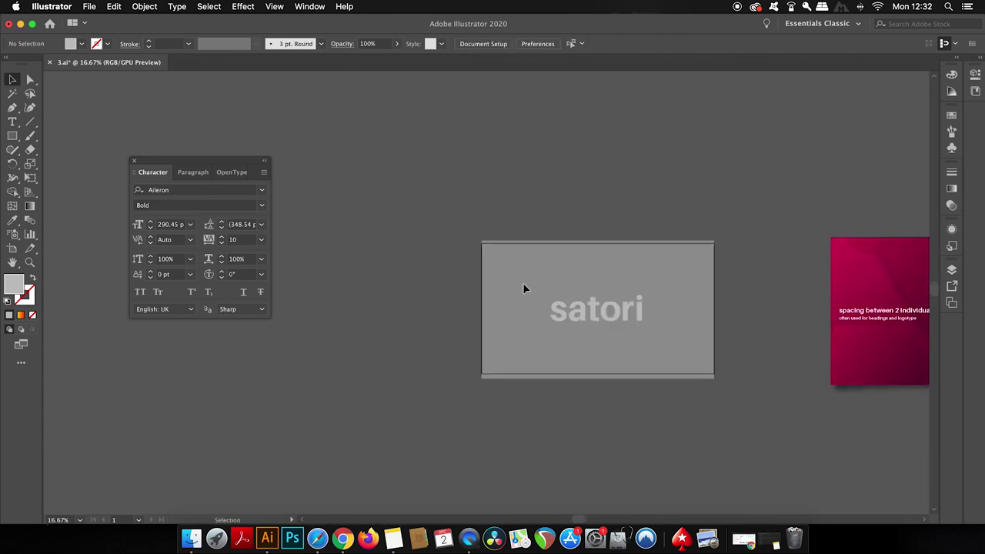
pyautogui.moveTo(669, 348); pyautogui.dragTo(508, 283)
# Move the satori lettering slightly lower and rotate it 180° so it reads upright.
pyautogui.click(549, 279)
pyautogui.moveTo(631, 307); pyautogui.dragTo(631, 314)
pyautogui.click(716, 329)
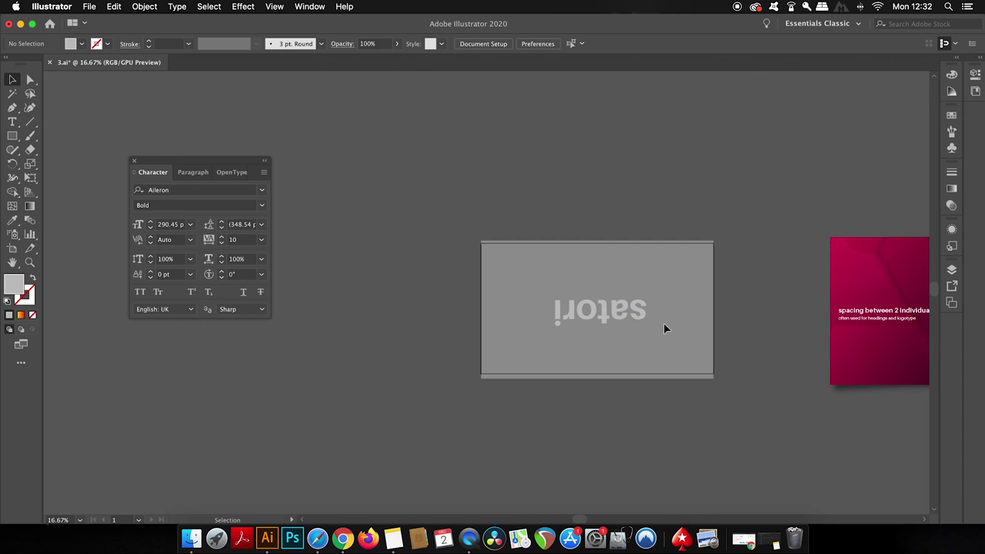
pyautogui.moveTo(521, 279)
pyautogui.mouseDown()
pyautogui.moveTo(666, 333)
pyautogui.moveTo(627, 339)
pyautogui.moveTo(510, 295)
pyautogui.mouseUp()
pyautogui.click(526, 283)
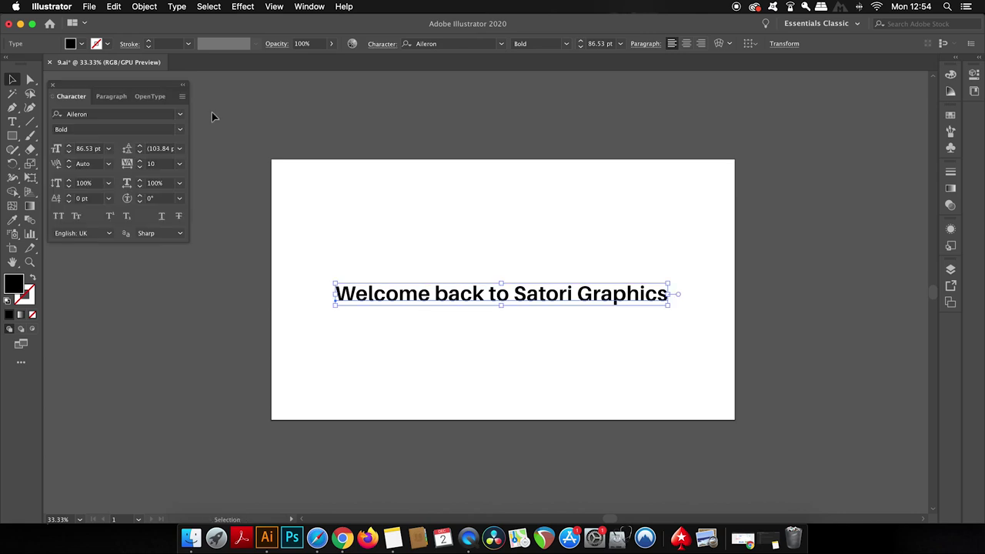
# Move the Character panel beside the artboard and set the headline tracking to -25.
pyautogui.moveTo(159, 93); pyautogui.dragTo(233, 171)
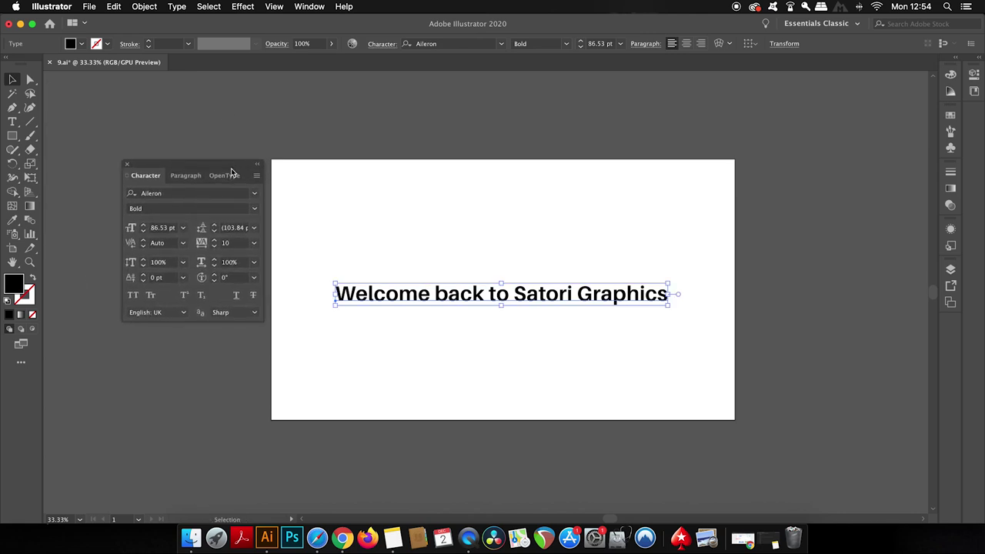
pyautogui.click(214, 241)
pyautogui.moveTo(215, 241); pyautogui.dragTo(215, 243)
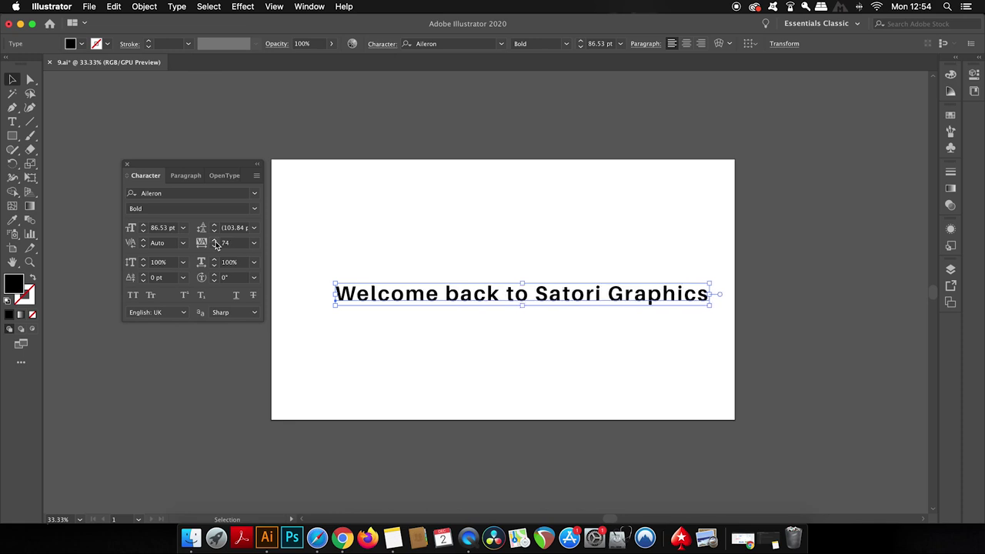
pyautogui.click(254, 242)
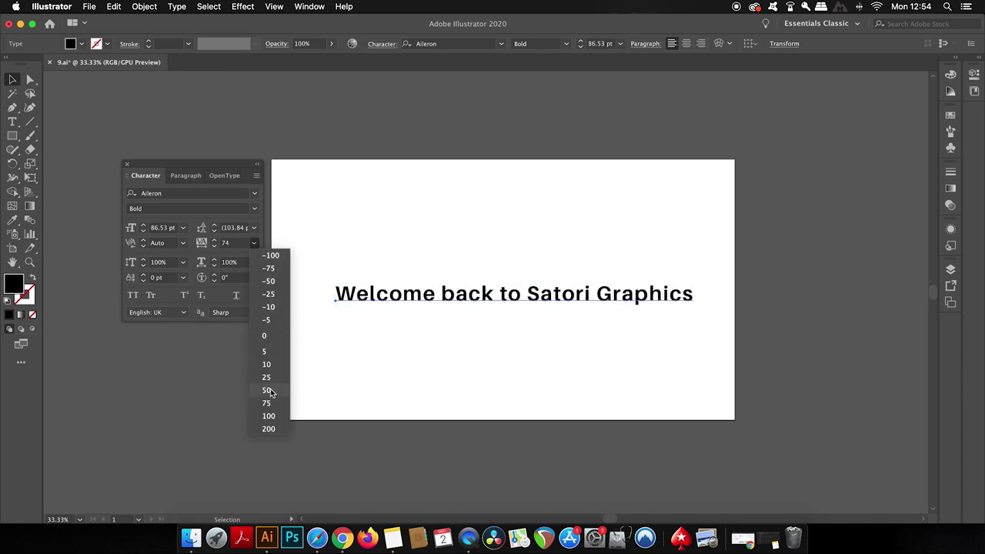
pyautogui.click(269, 294)
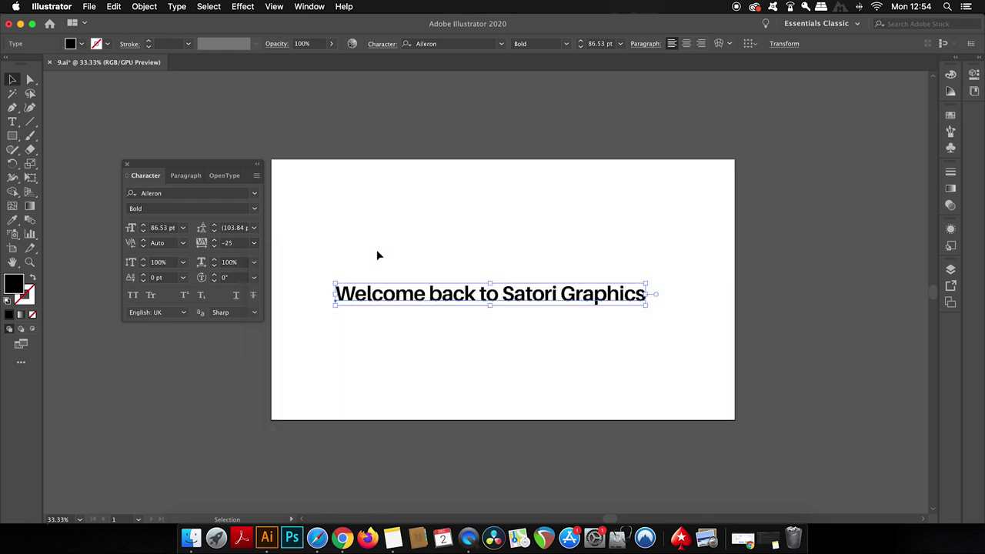
# Adjust the headline tracking with Alt+arrow keys, settling on a tight -45.
pyautogui.press('a')
pyautogui.press('v')
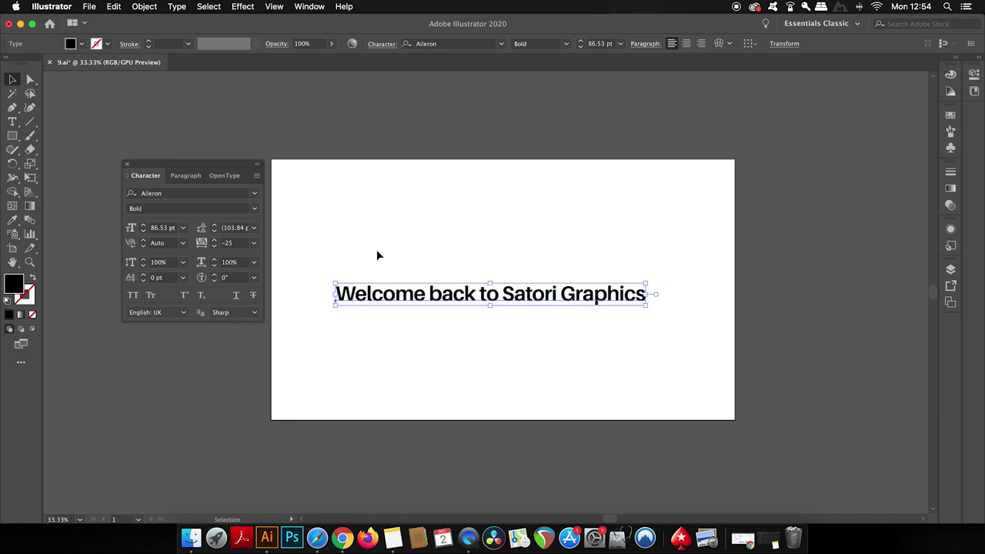
pyautogui.hotkey('alt', 'Right')
pyautogui.hotkey('alt', 'Right')
pyautogui.hotkey('alt', 'Right')
pyautogui.hotkey('alt', 'Right')
pyautogui.hotkey('alt', 'Right')
pyautogui.hotkey('alt', 'Right')
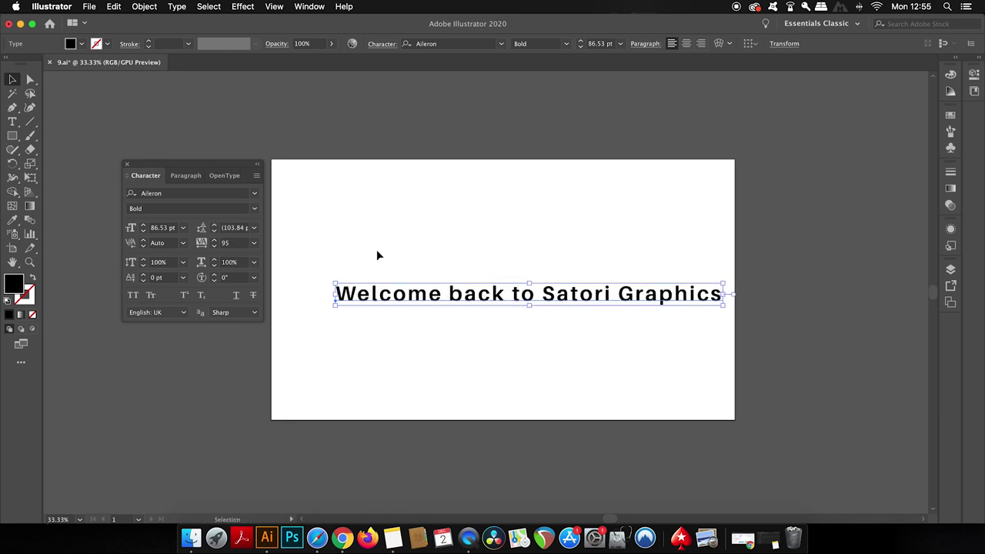
pyautogui.hotkey('alt', 'Right')
pyautogui.hotkey('alt', 'Right')
pyautogui.hotkey('alt', 'Right')
pyautogui.hotkey('alt', 'Right')
pyautogui.hotkey('alt', 'Right')
pyautogui.hotkey('alt', 'Right')
pyautogui.hotkey('alt', 'Right')
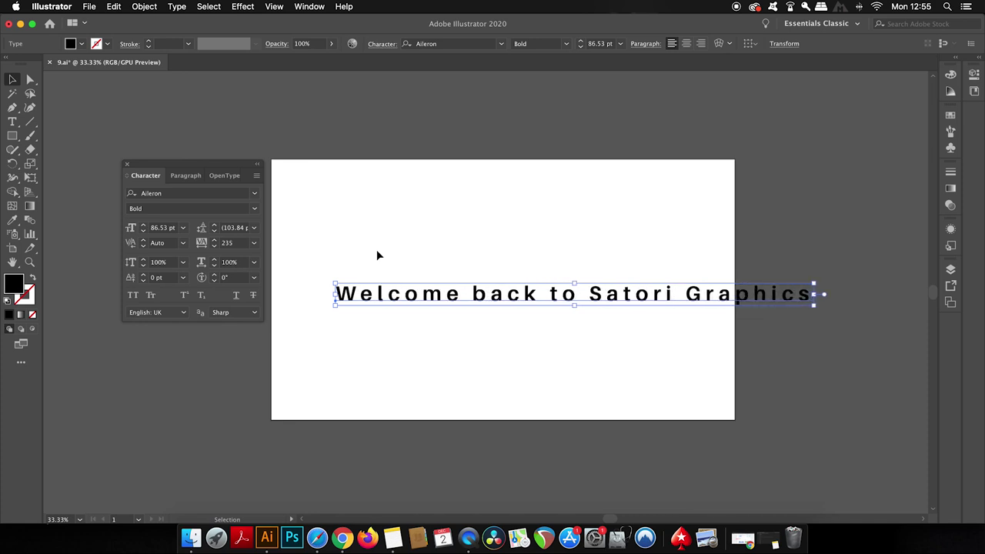
pyautogui.hotkey('alt', 'Left')
pyautogui.hotkey('alt', 'Left')
pyautogui.hotkey('alt', 'Left')
pyautogui.hotkey('alt', 'Left')
pyautogui.hotkey('alt', 'Left')
pyautogui.hotkey('alt', 'Left')
pyautogui.hotkey('alt', 'Left')
pyautogui.hotkey('alt', 'Left')
pyautogui.hotkey('alt', 'Left')
pyautogui.hotkey('alt', 'Left')
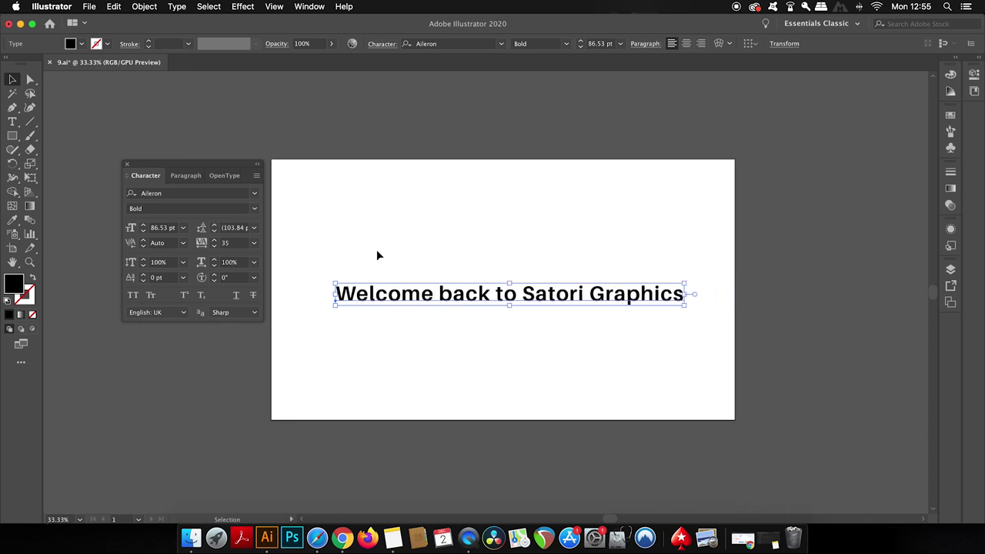
pyautogui.hotkey('alt', 'Left')
pyautogui.hotkey('alt', 'Left')
pyautogui.hotkey('alt', 'Left')
pyautogui.hotkey('alt', 'Right')
pyautogui.hotkey('alt', 'Right')
pyautogui.hotkey('alt', 'Right')
pyautogui.hotkey('alt', 'Left')
pyautogui.hotkey('alt', 'Left')
pyautogui.hotkey('alt', 'Left')
# Move the headline higher on the artboard and select its full text with the Type tool.
pyautogui.click(377, 255)
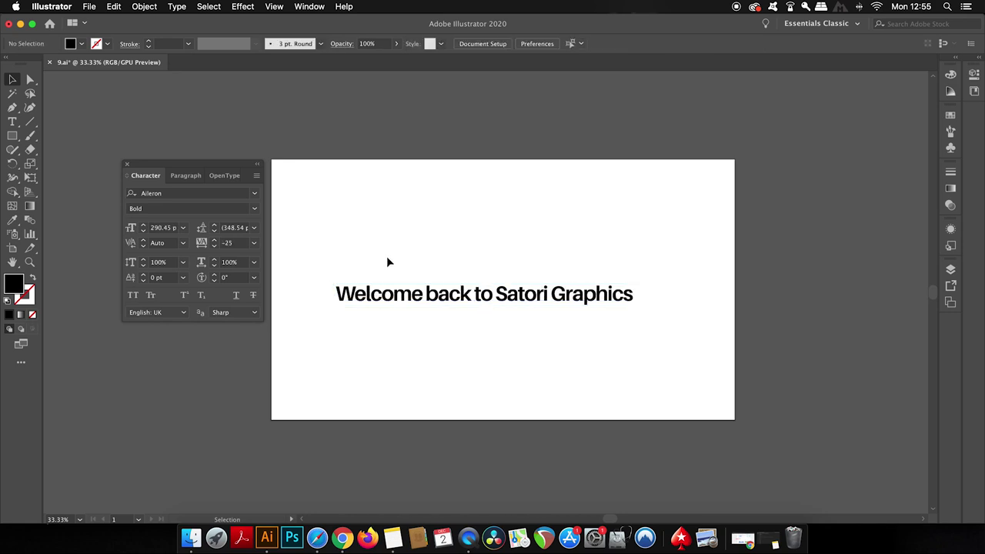
pyautogui.moveTo(417, 295); pyautogui.dragTo(429, 253)
pyautogui.press('t')
pyautogui.tripleClick(467, 247)
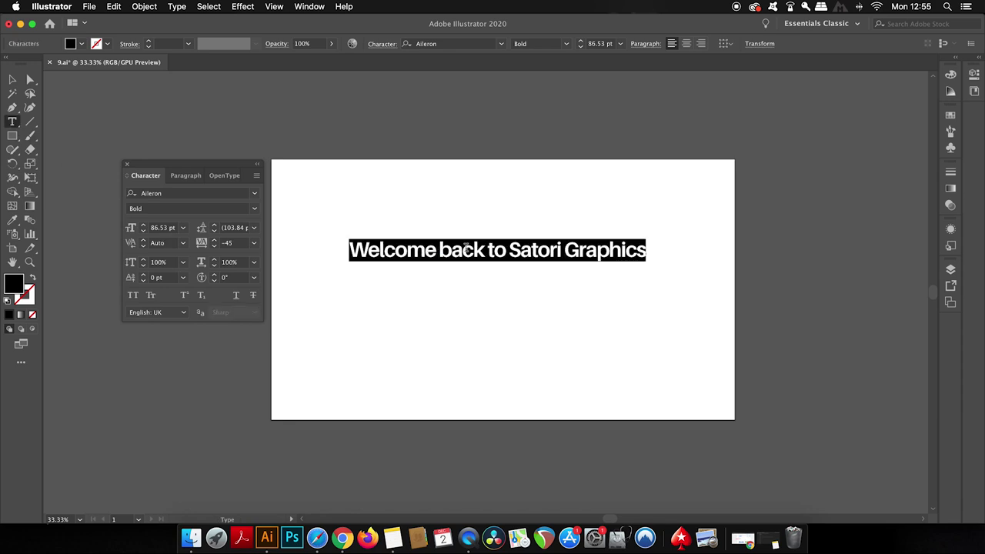
# Type SATORI in Aileron Black with tracking -36, scaled up to about 192 pt.
pyautogui.write('S')
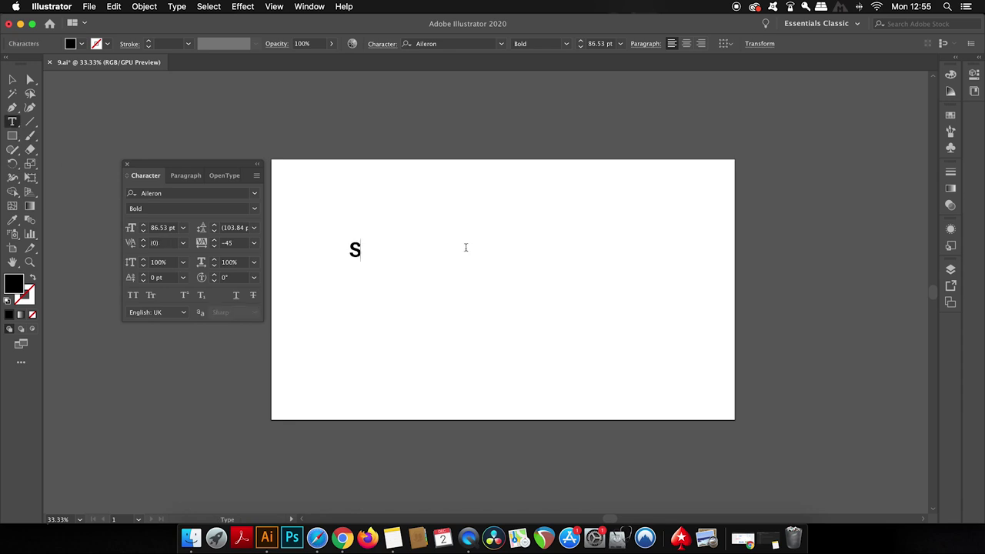
pyautogui.write('ATORI')
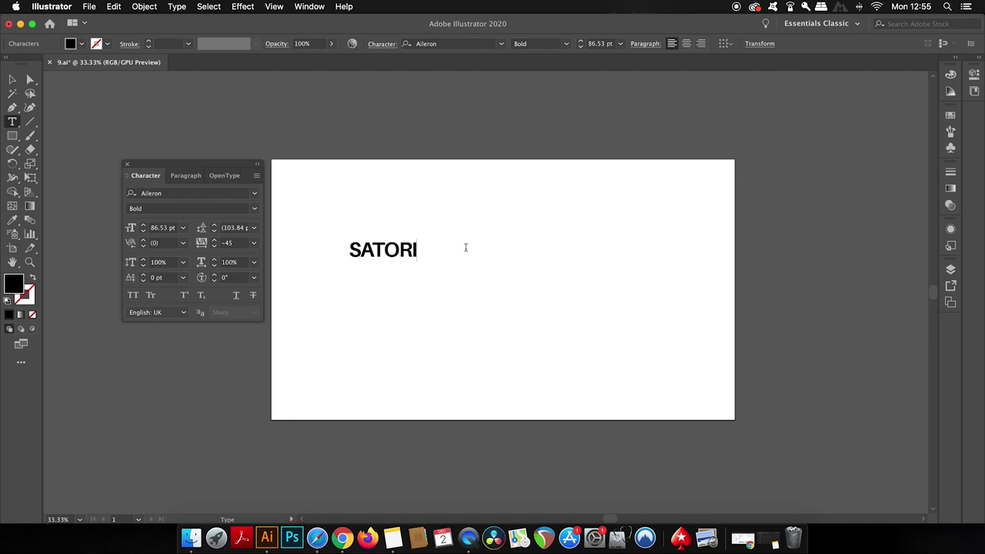
pyautogui.click(12, 79)
pyautogui.click(246, 209)
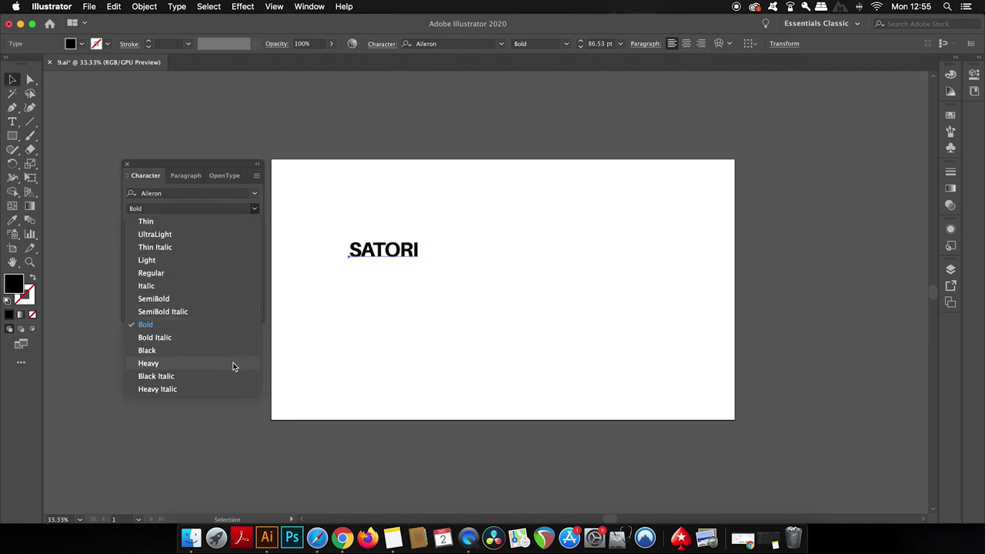
pyautogui.click(211, 351)
pyautogui.hotkey('alt', 'Right')
pyautogui.hotkey('alt', 'Right')
pyautogui.hotkey('alt', 'Right')
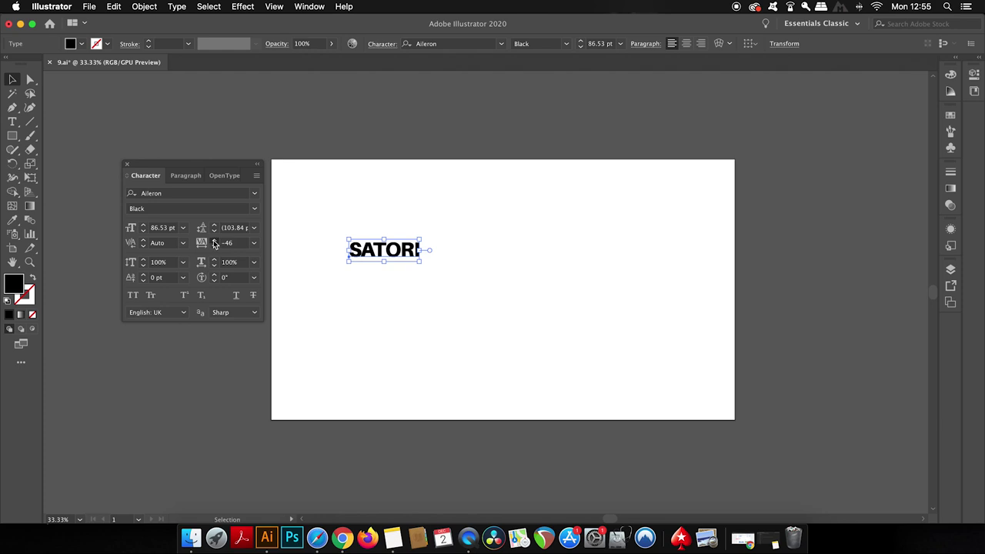
pyautogui.moveTo(427, 263); pyautogui.dragTo(528, 281)
pyautogui.moveTo(477, 269); pyautogui.dragTo(531, 246)
# Duplicate SATORI below, make it SemiBold, retype it as GRAPHICS, and shrink it.
pyautogui.moveTo(530, 246); pyautogui.dragTo(539, 294)
pyautogui.click(254, 209)
pyautogui.click(206, 302)
pyautogui.press('t')
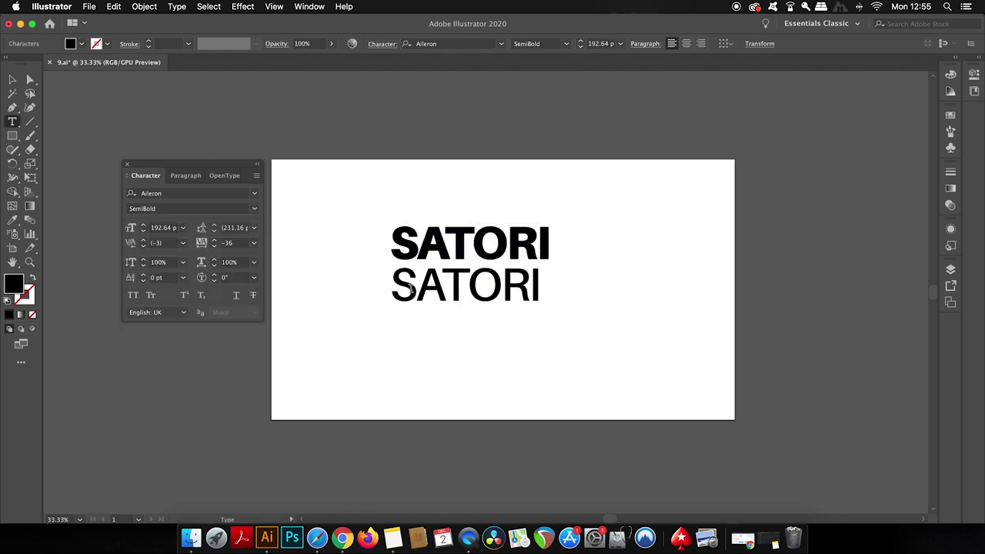
pyautogui.click(410, 288)
pyautogui.write('GRAPHICS')
pyautogui.press('cmd+a')
pyautogui.write('GRAPHICS')
pyautogui.press('Escape')
pyautogui.click(592, 291)
pyautogui.moveTo(611, 312); pyautogui.dragTo(510, 292)
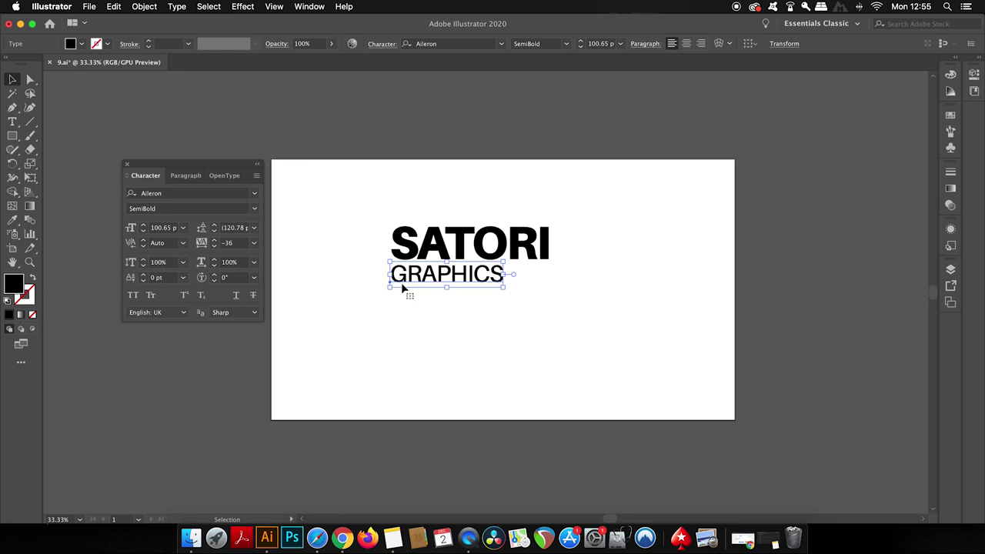
# Widen GRAPHICS tracking to 884, scale it to SATORI's width, and place it beneath.
pyautogui.hotkey('alt', 'Right')
pyautogui.hotkey('alt', 'Right')
pyautogui.hotkey('alt', 'Right')
pyautogui.hotkey('alt', 'Right')
pyautogui.hotkey('alt', 'Right')
pyautogui.hotkey('alt', 'Right')
pyautogui.hotkey('alt', 'Right')
pyautogui.hotkey('alt', 'Right')
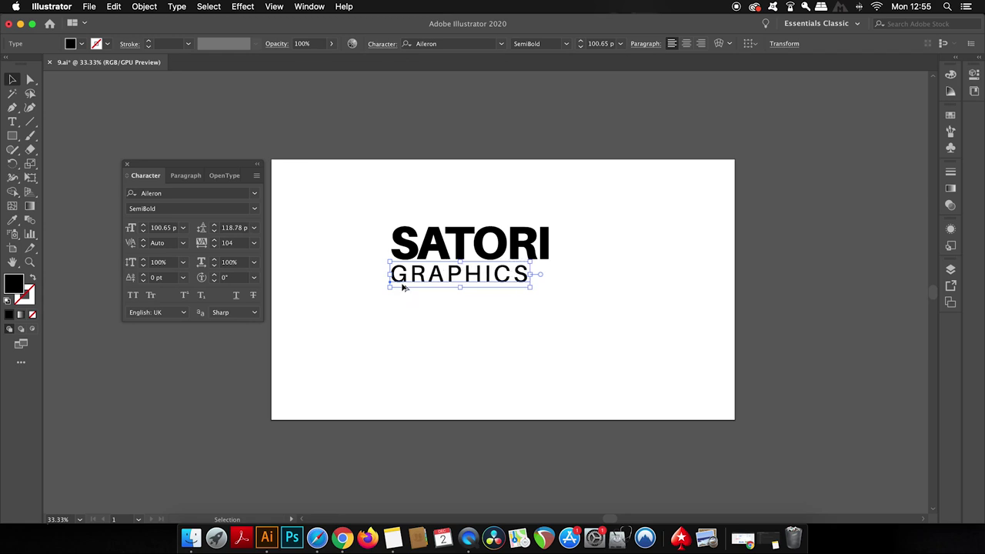
pyautogui.hotkey('alt', 'Right')
pyautogui.hotkey('alt', 'Right')
pyautogui.hotkey('alt', 'Right')
pyautogui.hotkey('alt', 'Right')
pyautogui.hotkey('alt', 'Right')
pyautogui.hotkey('alt', 'Right')
pyautogui.hotkey('alt', 'Right')
pyautogui.hotkey('alt', 'Right')
pyautogui.hotkey('alt', 'Right')
pyautogui.hotkey('alt', 'Right')
pyautogui.hotkey('alt', 'Right')
pyautogui.hotkey('alt', 'Right')
pyautogui.hotkey('alt', 'Right')
pyautogui.hotkey('alt', 'Right')
pyautogui.hotkey('alt', 'Right')
pyautogui.hotkey('alt', 'Right')
pyautogui.hotkey('alt', 'Right')
pyautogui.hotkey('alt', 'Right')
pyautogui.hotkey('alt', 'Right')
pyautogui.hotkey('alt', 'Right')
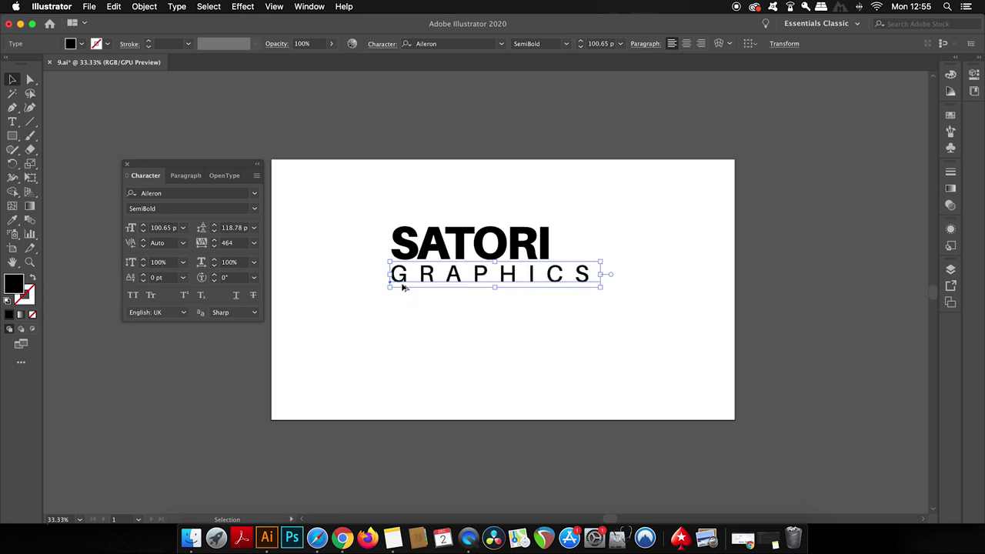
pyautogui.hotkey('alt', 'Right')
pyautogui.hotkey('alt', 'Right')
pyautogui.hotkey('alt', 'Right')
pyautogui.hotkey('alt', 'Right')
pyautogui.hotkey('alt', 'Right')
pyautogui.hotkey('alt', 'Right')
pyautogui.hotkey('alt', 'Right')
pyautogui.hotkey('alt', 'Right')
pyautogui.hotkey('alt', 'Right')
pyautogui.hotkey('alt', 'Right')
pyautogui.hotkey('alt', 'Right')
pyautogui.hotkey('alt', 'Right')
pyautogui.hotkey('alt', 'Right')
pyautogui.hotkey('alt', 'Right')
pyautogui.hotkey('alt', 'Right')
pyautogui.hscroll(-3, 414, 289)
pyautogui.moveTo(767, 286); pyautogui.dragTo(633, 277)
pyautogui.moveTo(476, 280)
pyautogui.mouseDown()
pyautogui.moveTo(509, 274)
pyautogui.moveTo(479, 269)
pyautogui.mouseUp()
# Zoom in and nudge GRAPHICS left to align with SATORI.
pyautogui.click(513, 308)
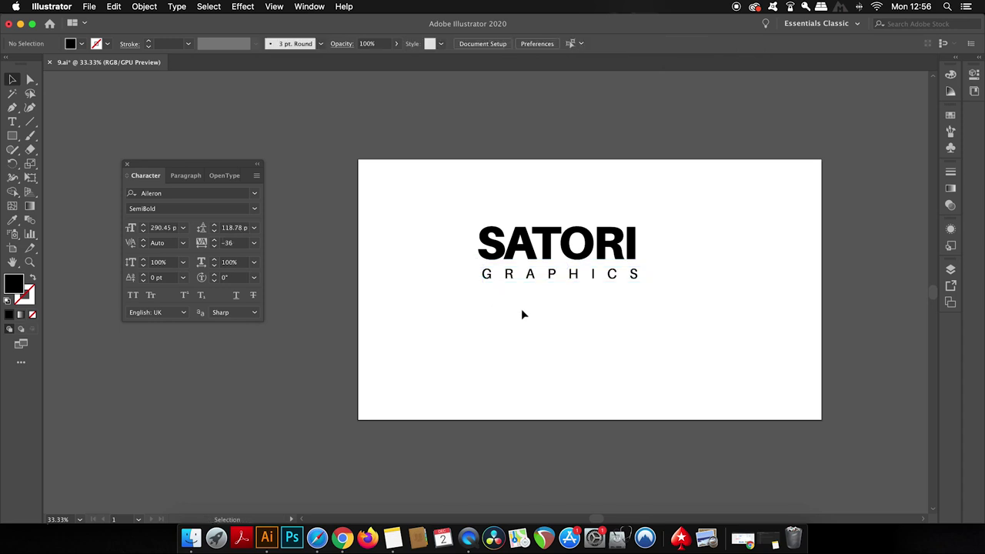
pyautogui.press('super+equal')
pyautogui.press('super+equal')
pyautogui.moveTo(587, 279); pyautogui.dragTo(576, 280)
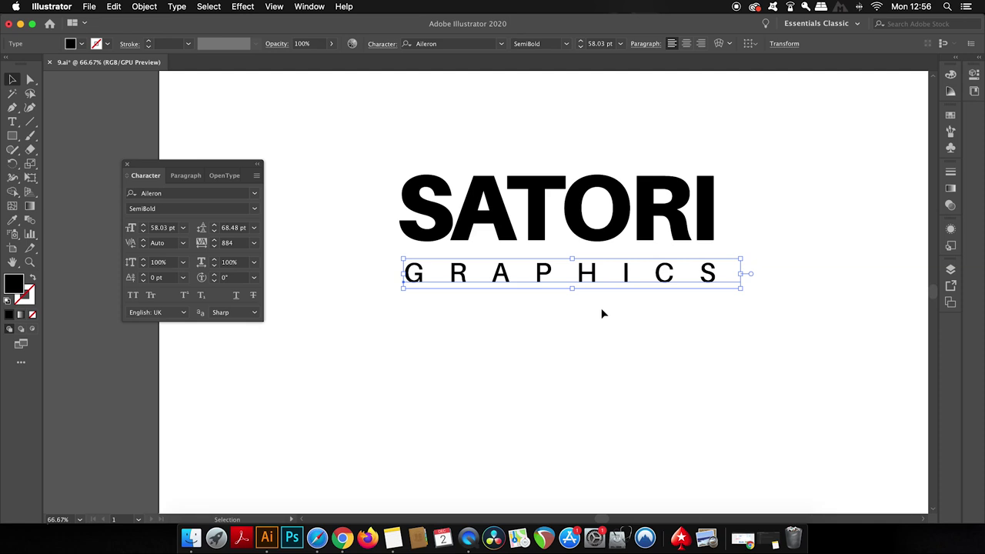
pyautogui.click(604, 314)
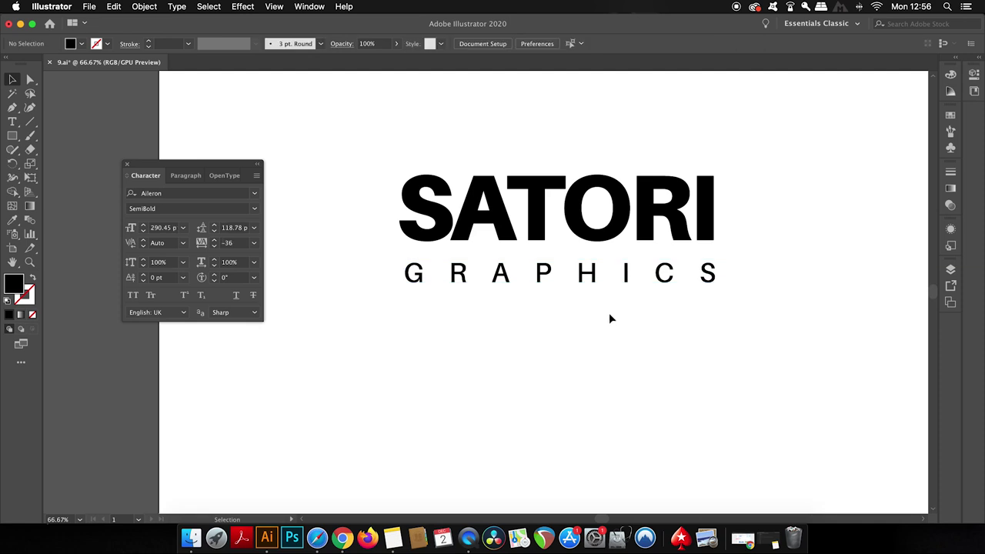
pyautogui.click(621, 288)
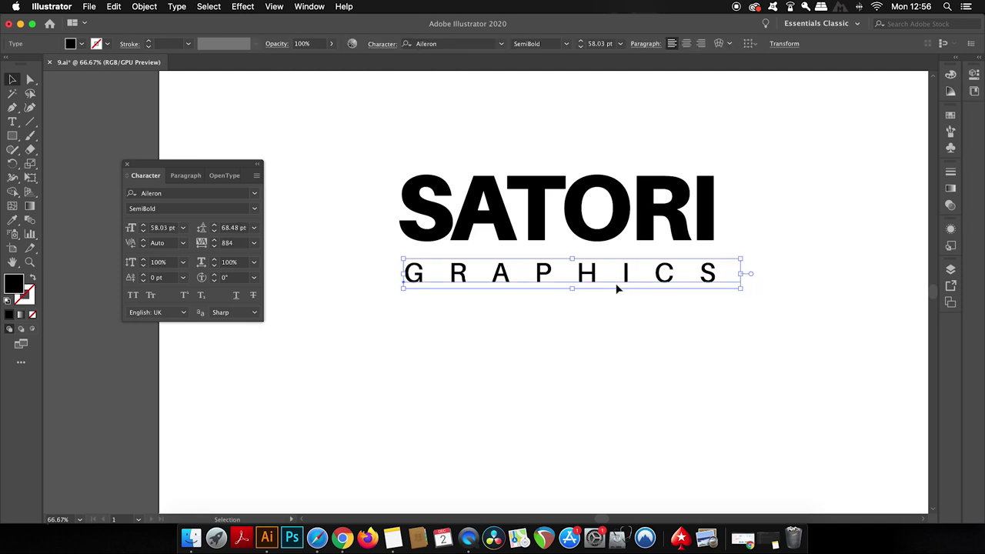
pyautogui.click(647, 325)
# Select both SATORI and GRAPHICS and move the logo lower right on the artboard.
pyautogui.scroll(-4, 646, 328)
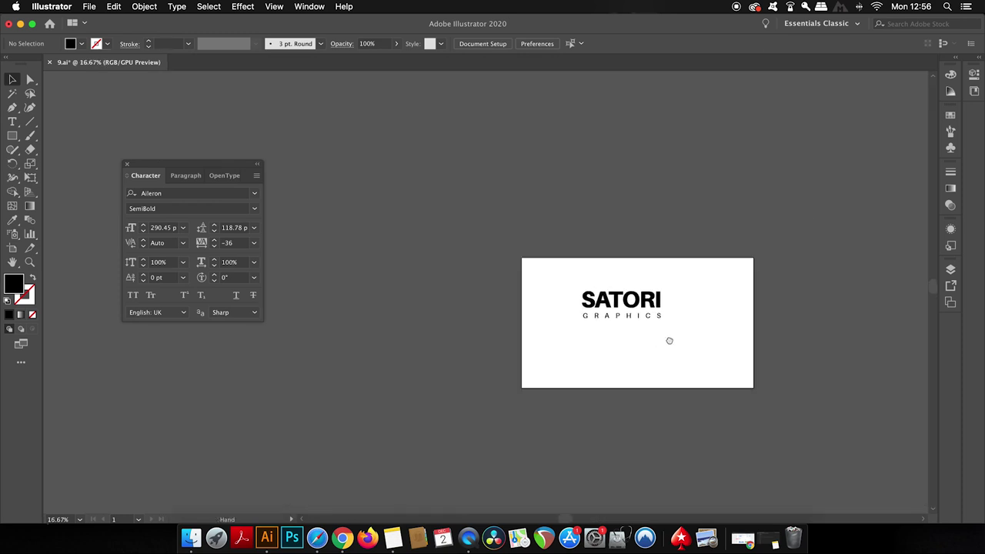
pyautogui.moveTo(661, 344); pyautogui.dragTo(646, 354)
pyautogui.moveTo(514, 290); pyautogui.dragTo(642, 360)
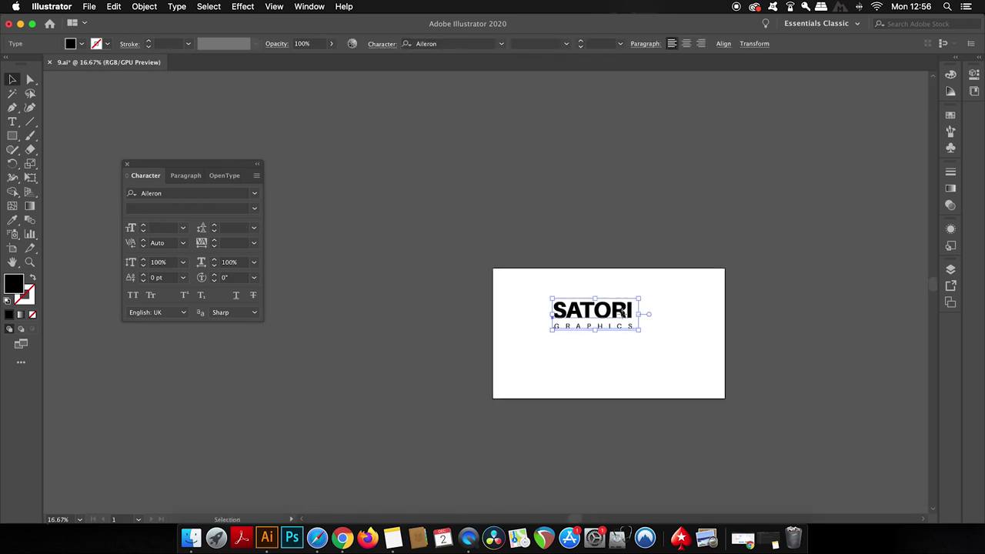
pyautogui.moveTo(627, 322); pyautogui.dragTo(638, 340)
pyautogui.click(682, 343)
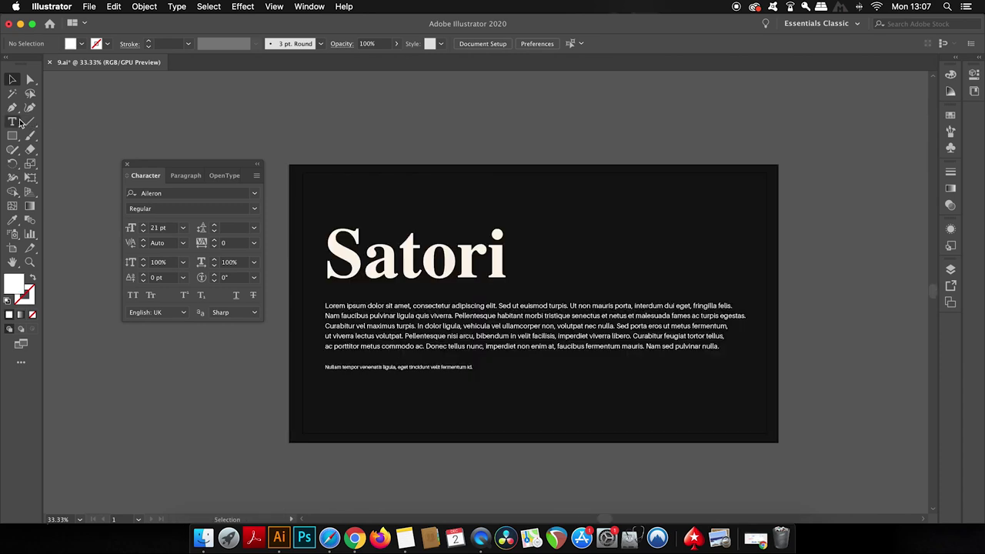
# Select the small line below the paragraph and raise its tracking step by step to 68.
pyautogui.click(13, 121)
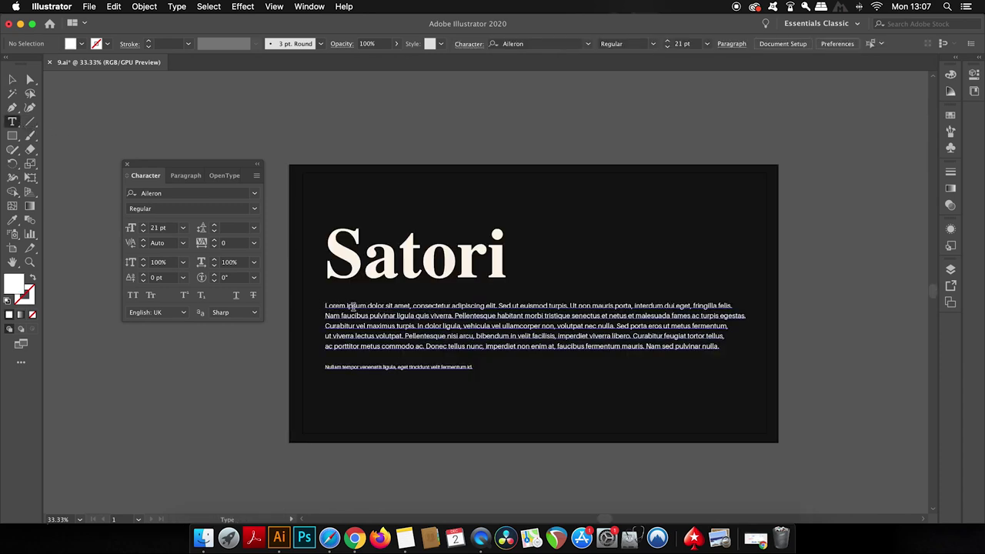
pyautogui.moveTo(475, 368); pyautogui.dragTo(379, 360)
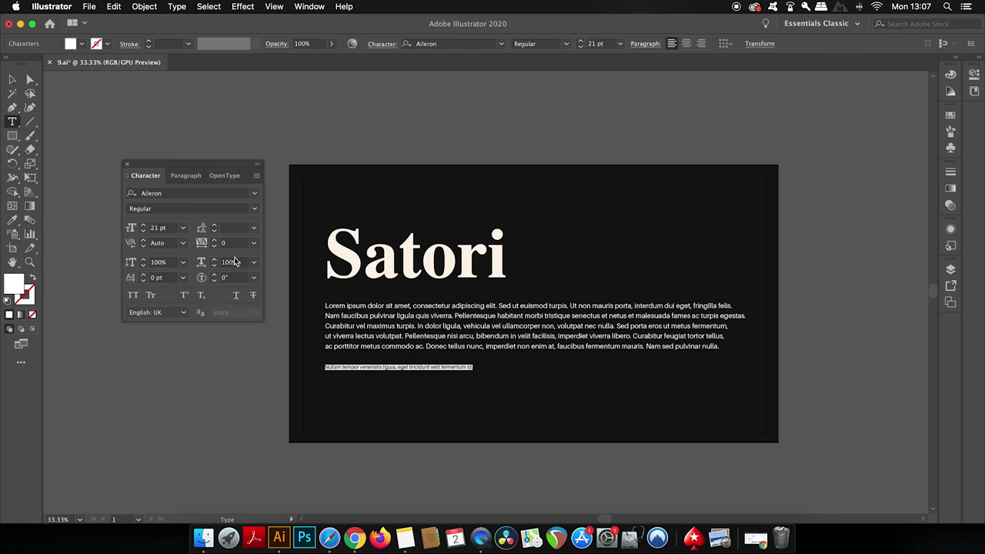
pyautogui.click(216, 241)
pyautogui.click(216, 240)
pyautogui.click(216, 241)
pyautogui.click(216, 241)
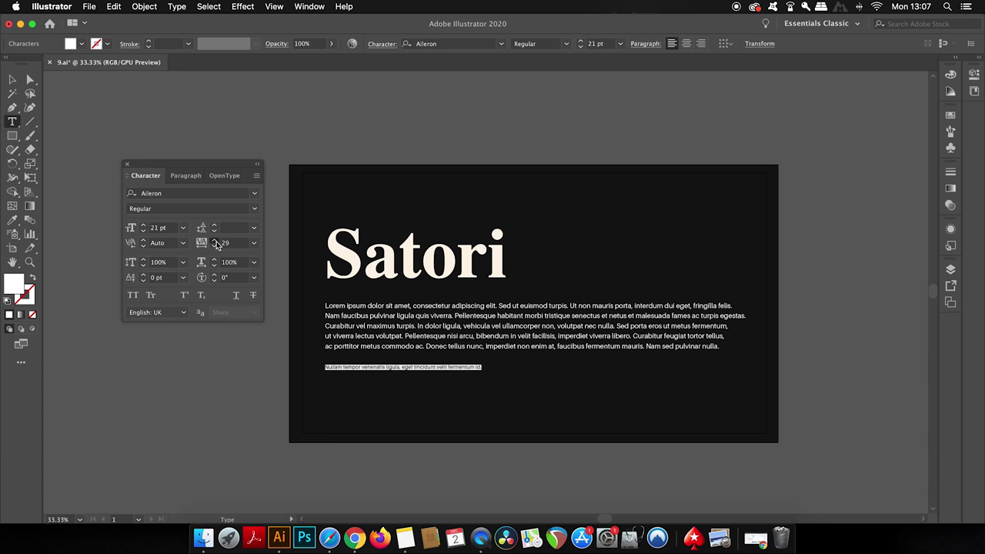
pyautogui.click(216, 241)
pyautogui.click(216, 241)
pyautogui.click(217, 241)
pyautogui.click(216, 241)
# Reselect the small line and bring its tracking back to 61.
pyautogui.click(12, 79)
pyautogui.click(603, 296)
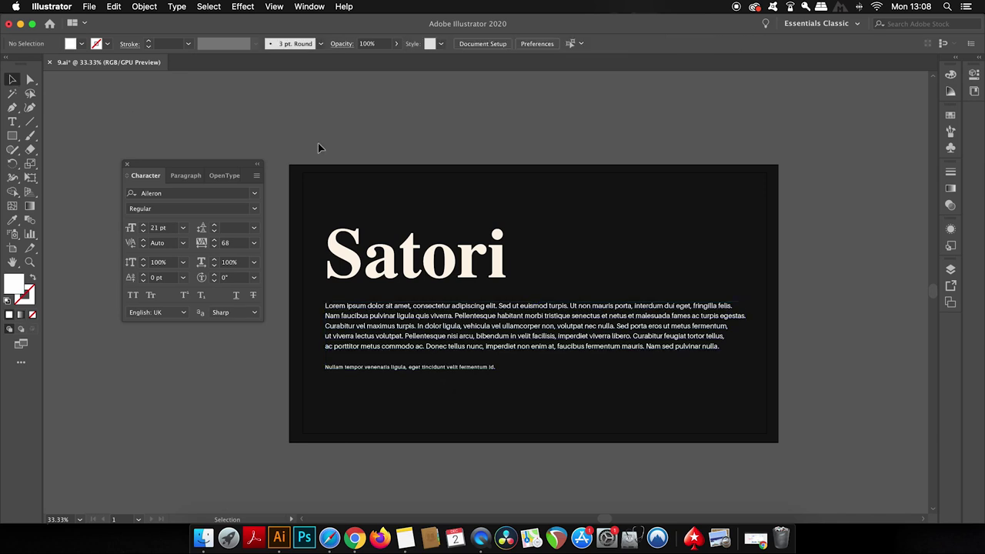
pyautogui.click(536, 386)
pyautogui.press('super+z')
pyautogui.click(89, 223)
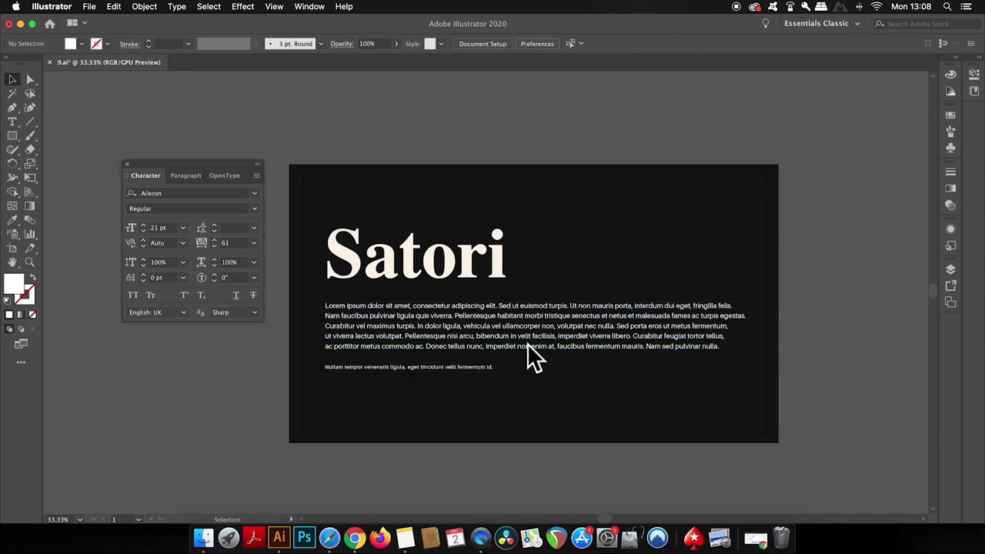
# Select all the body paragraph text and loosen its tracking slightly.
pyautogui.doubleClick(505, 336)
pyautogui.press('super+a')
pyautogui.click(216, 241)
pyautogui.click(216, 240)
pyautogui.click(12, 80)
pyautogui.click(650, 400)
pyautogui.scroll(-2, 650, 400)
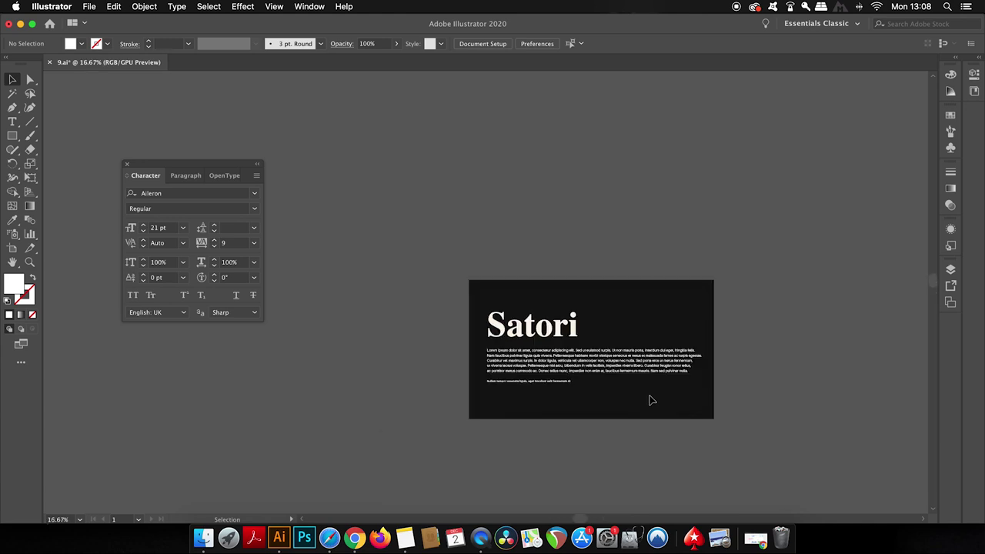
pyautogui.scroll(1, 650, 400)
pyautogui.moveTo(650, 400); pyautogui.dragTo(626, 376)
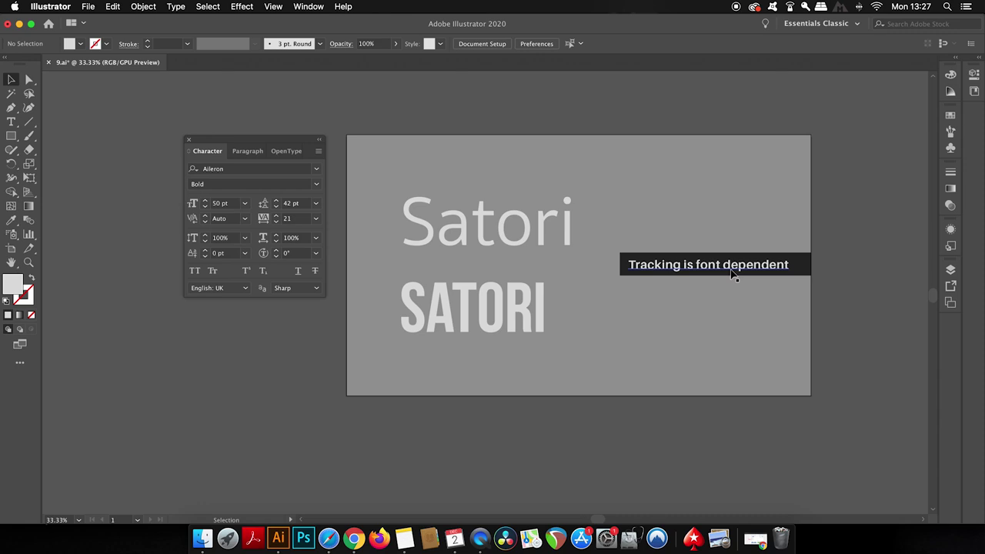
# Compare both words, then set the Sukhumvit Set Satori's tracking to -50 from the presets.
pyautogui.click(485, 247)
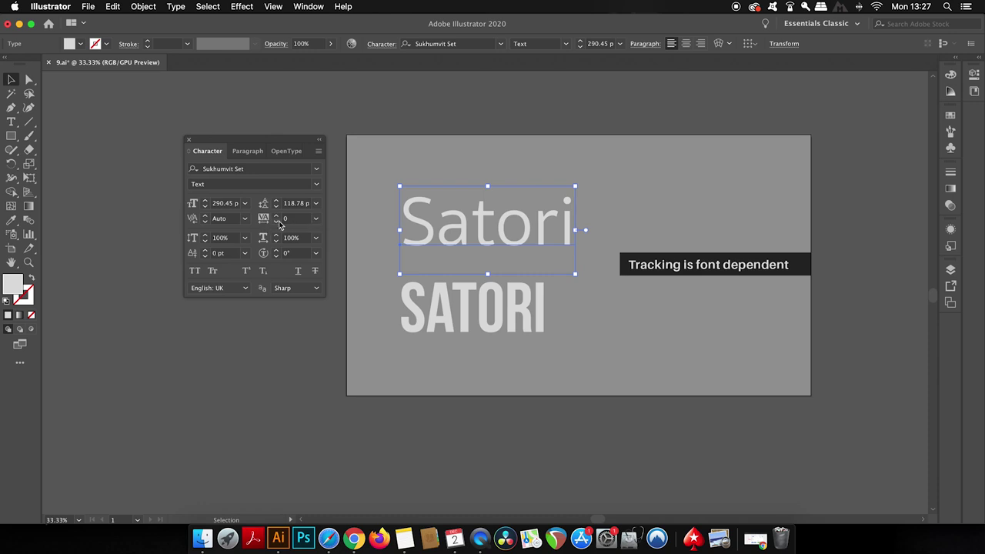
pyautogui.click(447, 291)
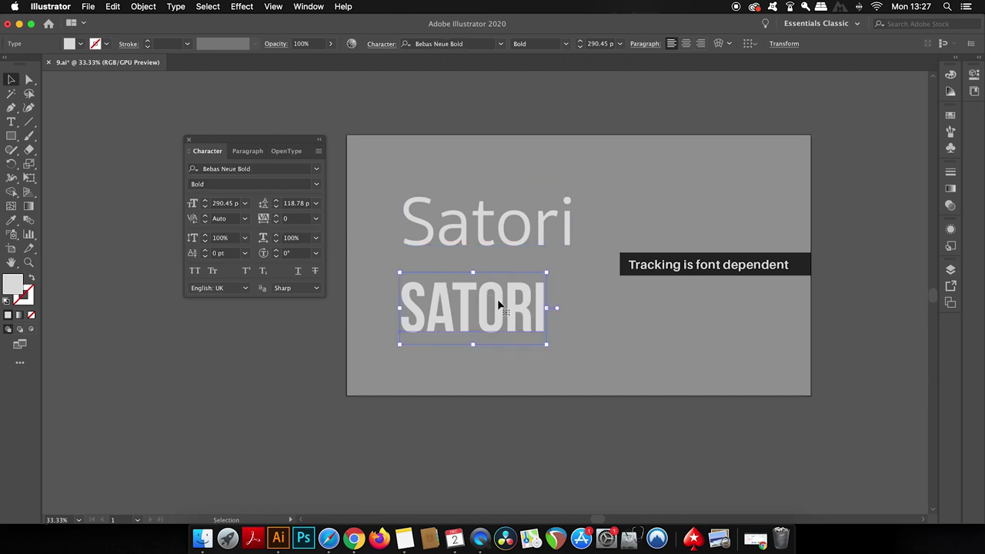
pyautogui.click(453, 224)
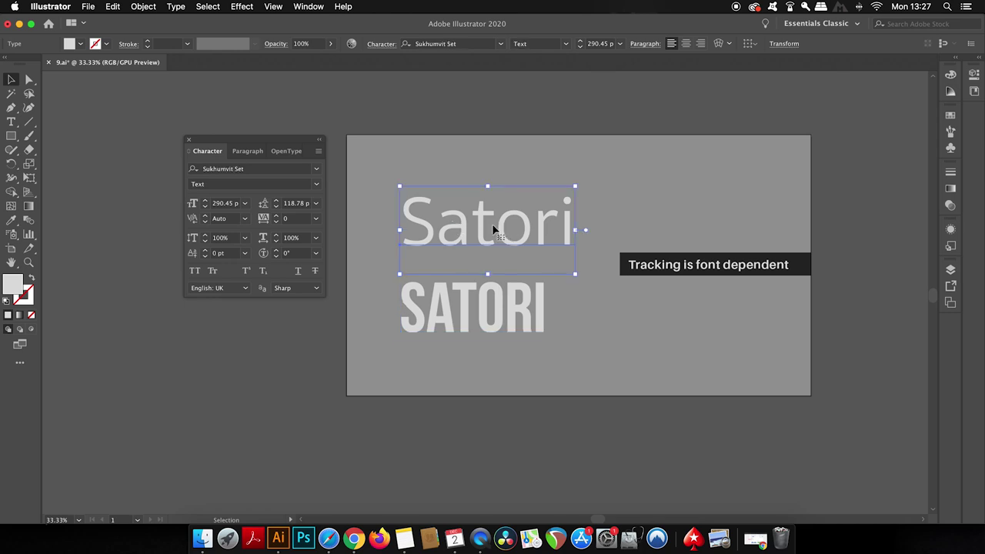
pyautogui.click(316, 219)
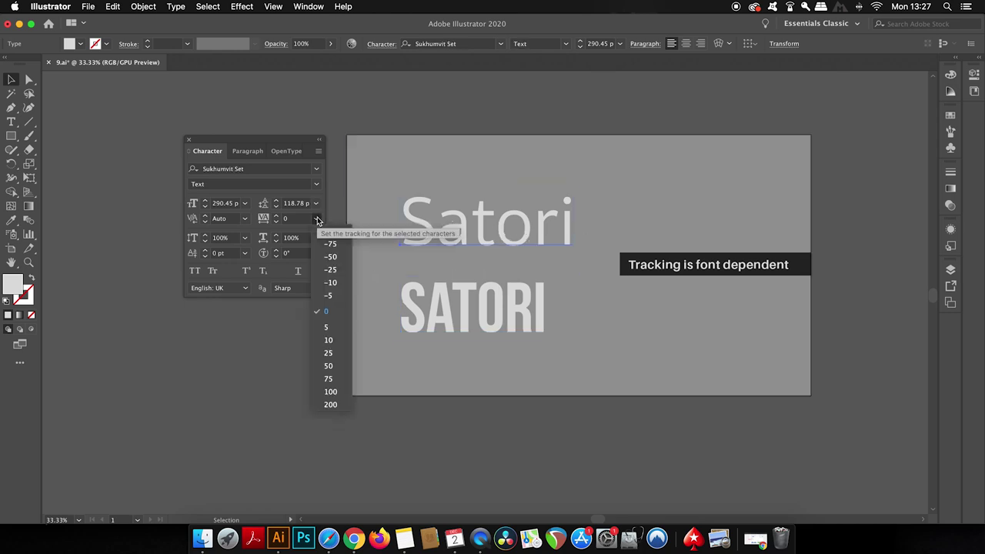
pyautogui.click(324, 257)
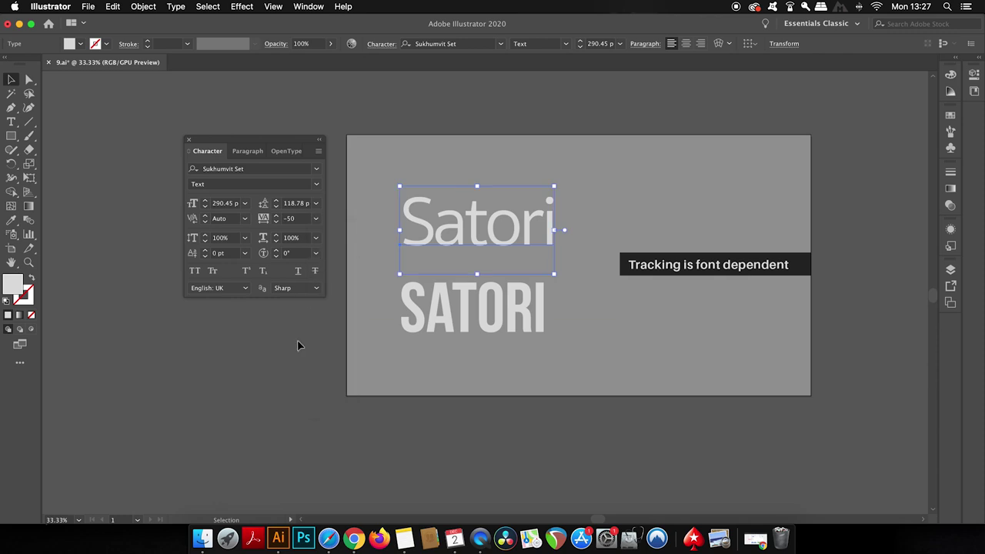
pyautogui.click(305, 336)
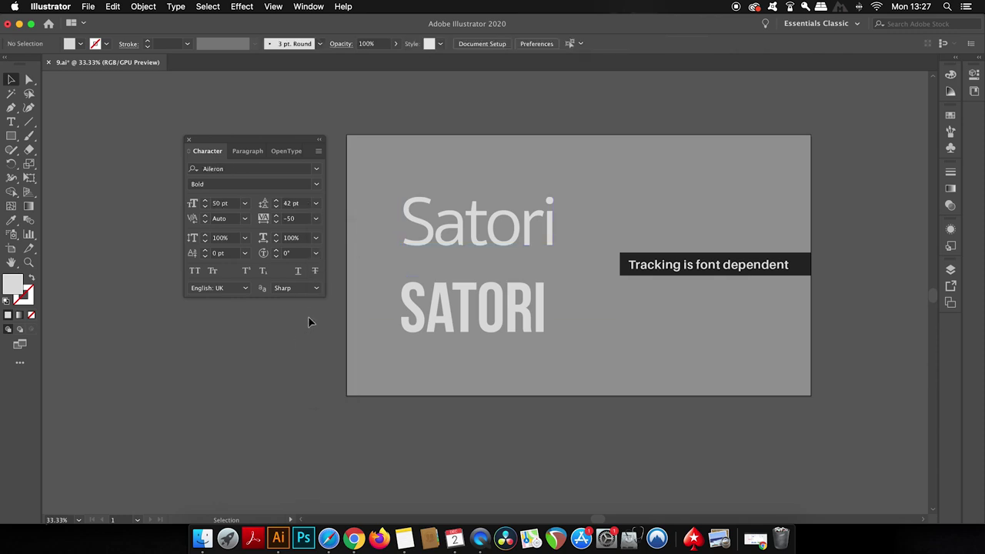